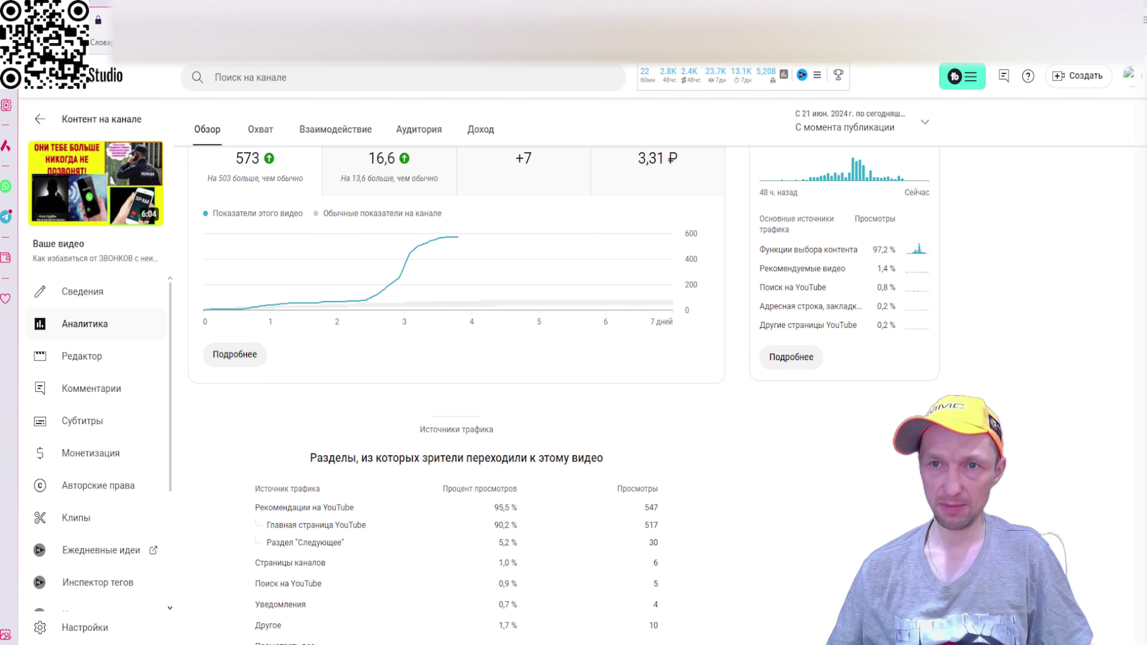
Examine the overview analytics of the video about unwanted calls, including its views graph and traffic sources.
{"action": "scroll", "coordinate": [456, 361], "scroll_direction": "up", "scroll_amount": 3}
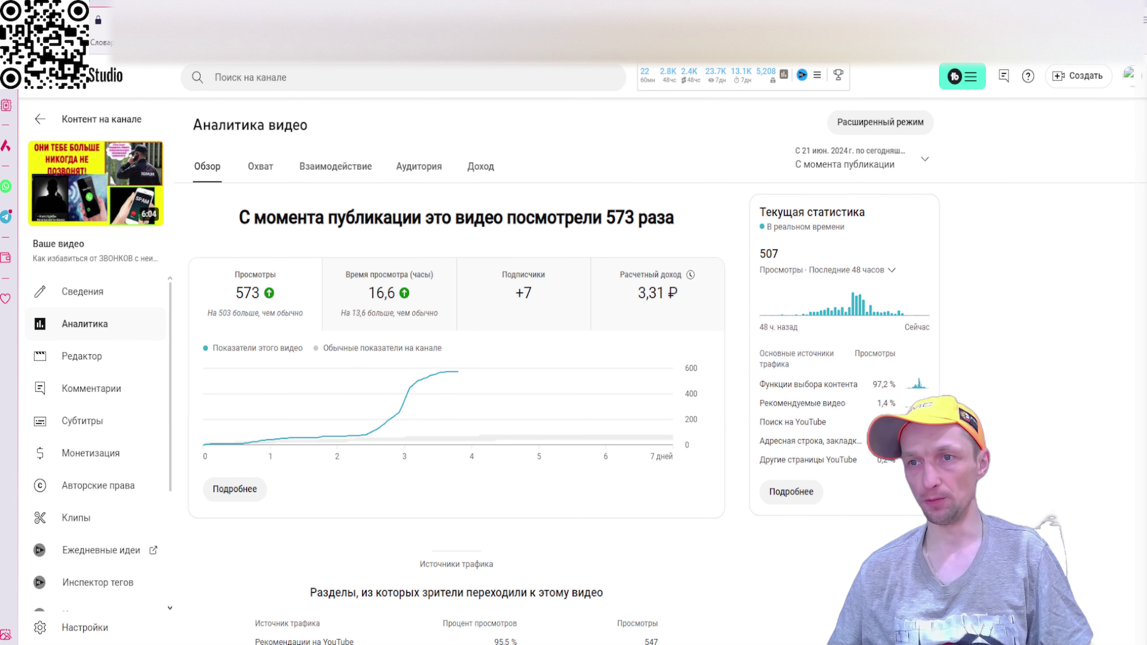
{"action": "scroll", "coordinate": [456, 361], "scroll_direction": "down", "scroll_amount": 6}
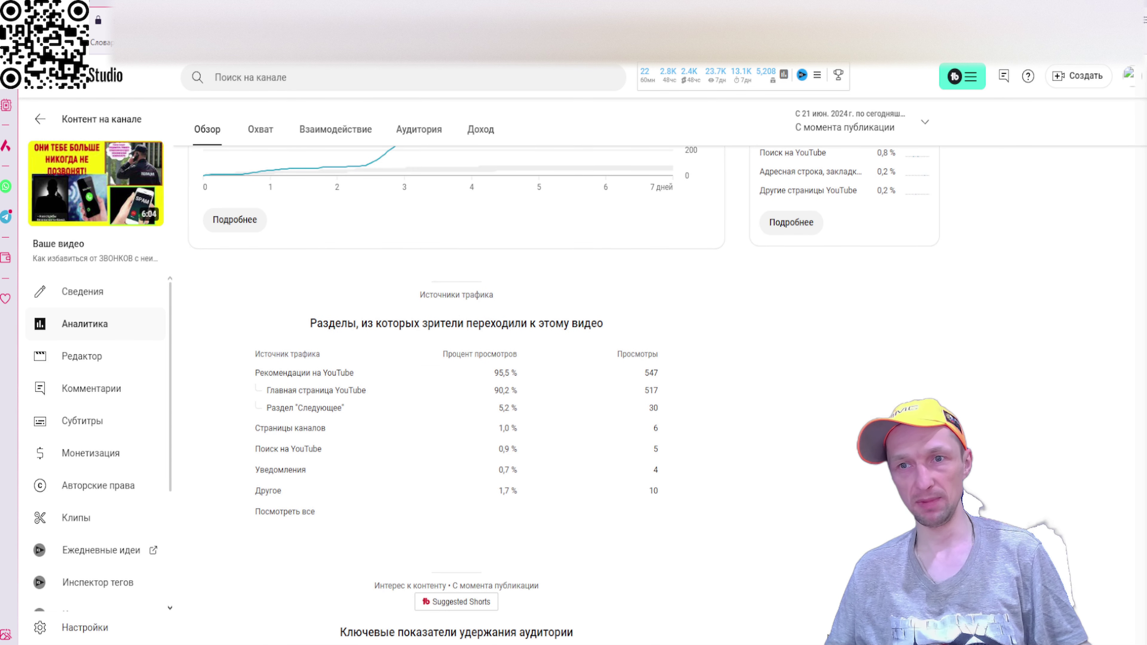
{"action": "scroll", "coordinate": [786, 576], "scroll_direction": "up", "scroll_amount": 5}
{"action": "scroll", "coordinate": [741, 631], "scroll_direction": "down", "scroll_amount": 2}
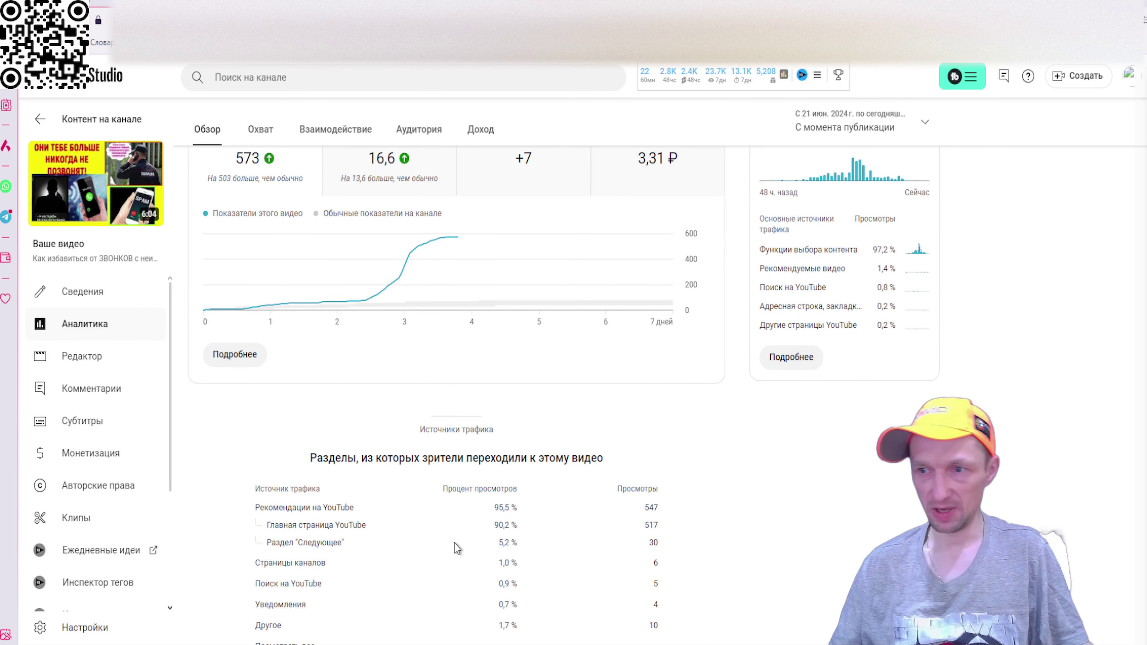
{"action": "scroll", "coordinate": [701, 553], "scroll_direction": "up", "scroll_amount": 3}
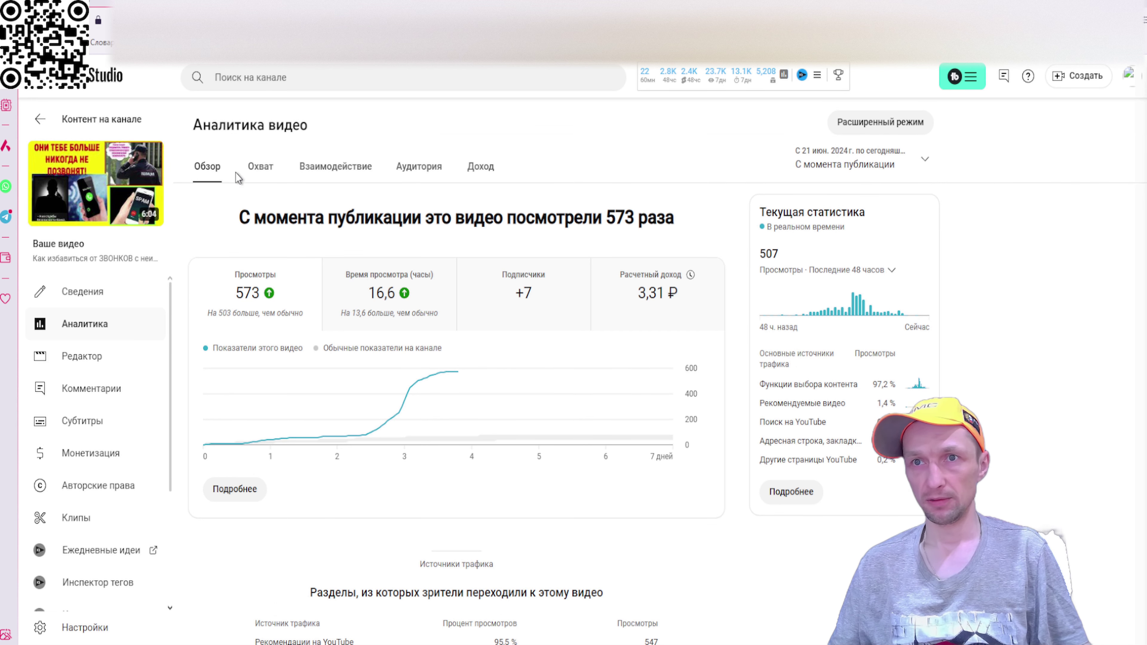
Examine the video's reach analytics (Охват), including the impressions graph, traffic sources and thumbnail test results.
{"action": "scroll", "coordinate": [745, 253], "scroll_direction": "down", "scroll_amount": 4}
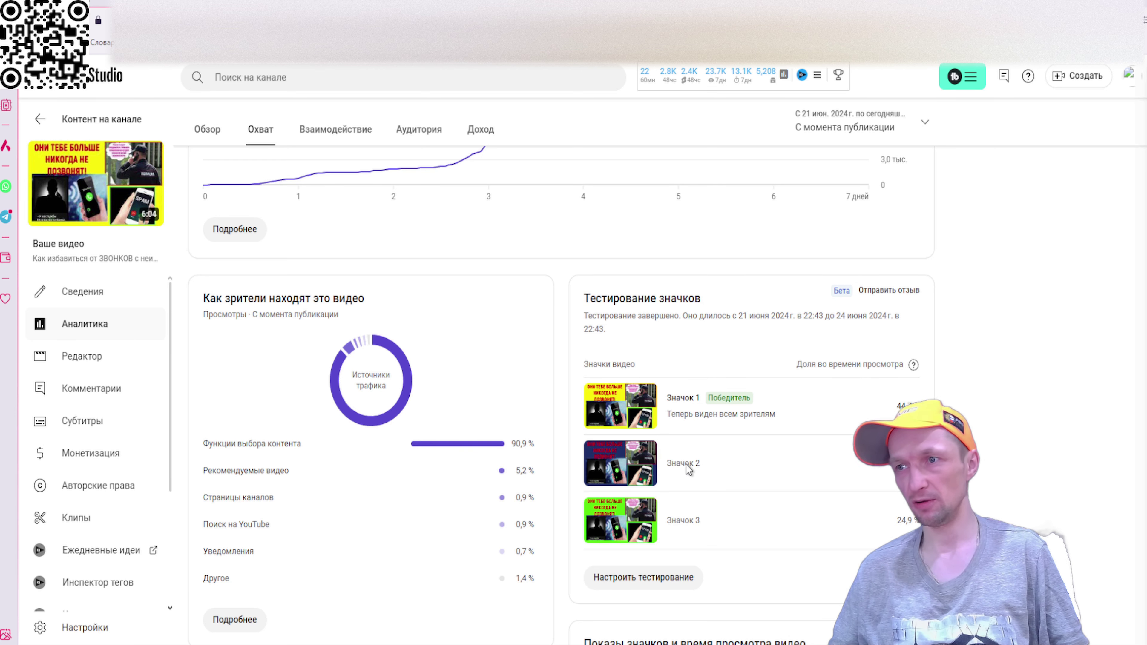
{"action": "scroll", "coordinate": [682, 470], "scroll_direction": "up", "scroll_amount": 1}
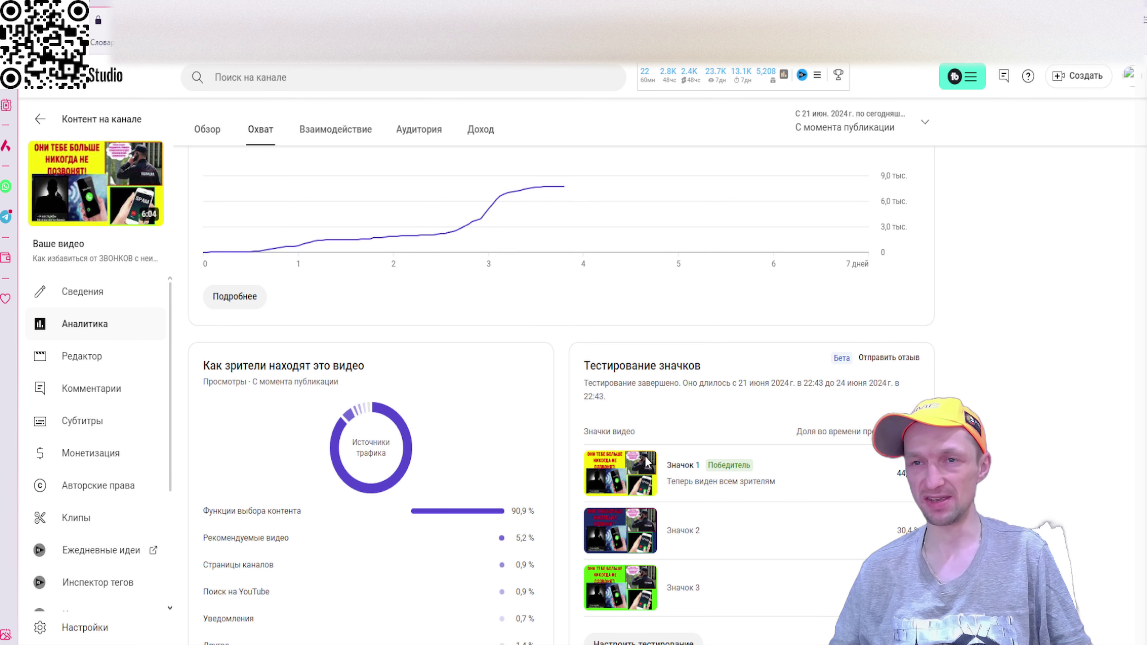
{"action": "scroll", "coordinate": [668, 459], "scroll_direction": "up", "scroll_amount": 2}
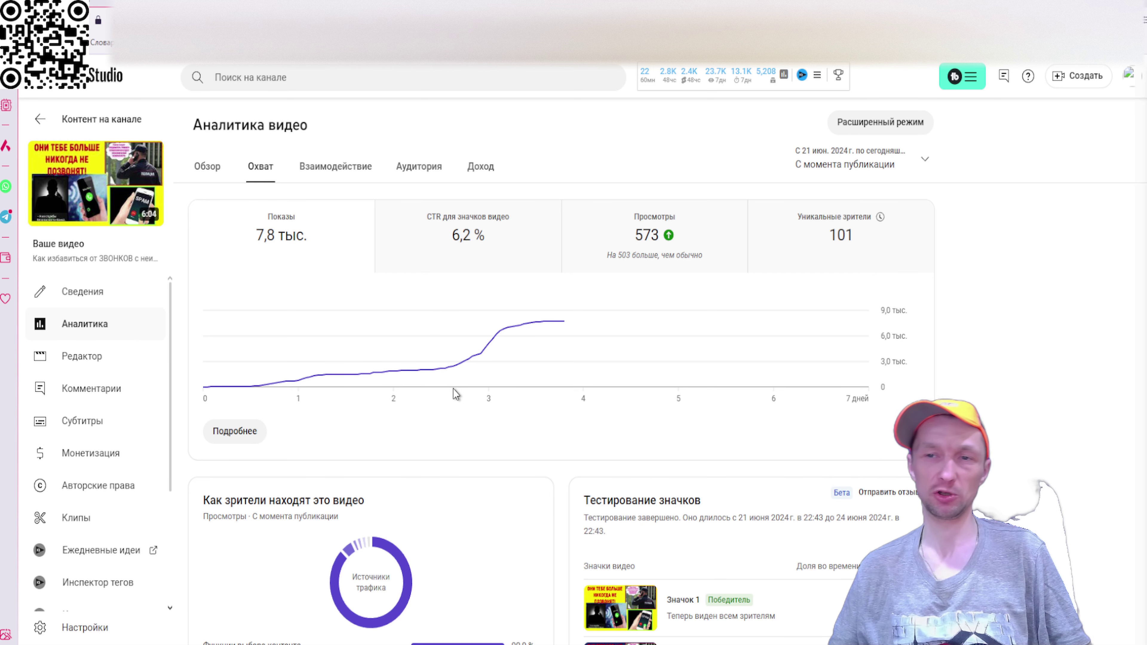
{"action": "mouse_move", "coordinate": [462, 384]}
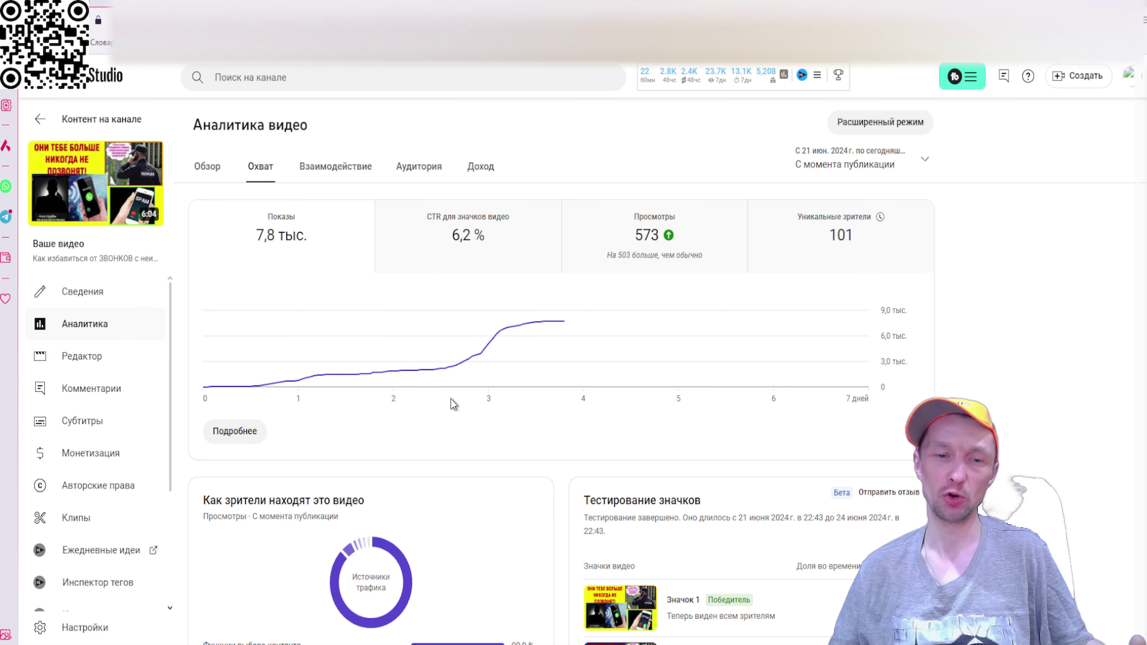
{"action": "scroll", "coordinate": [455, 417], "scroll_direction": "down", "scroll_amount": 3}
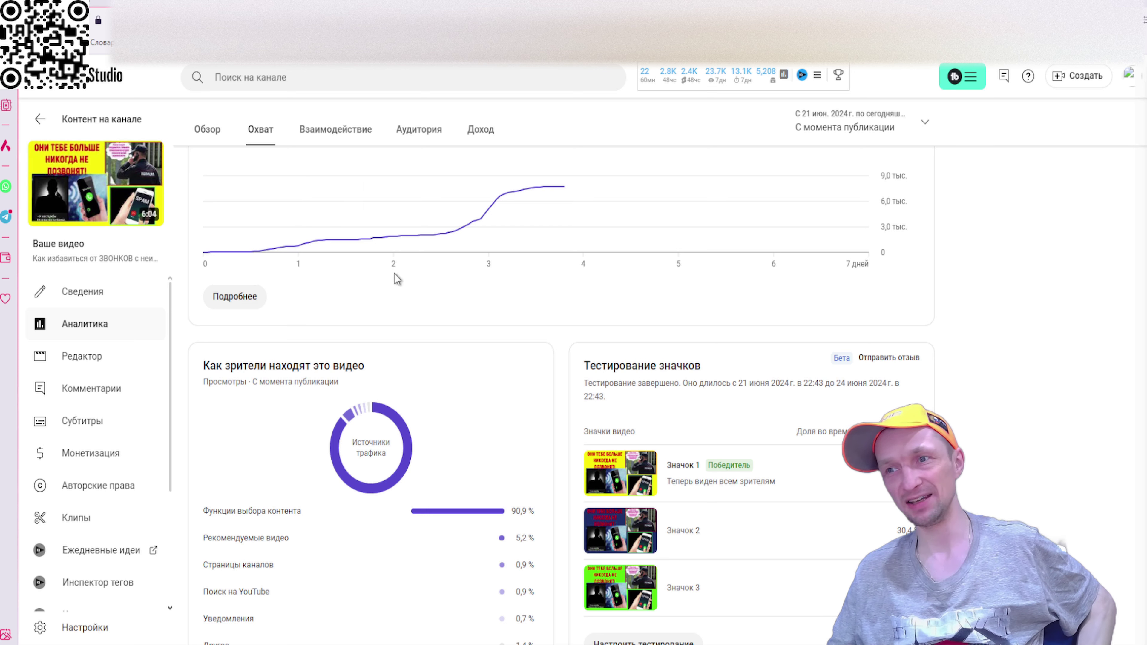
View the thumbnail test report in the details of the video "Велопутешествие Красноуральск - Верхняя Тура", and close the report.
{"action": "left_click", "coordinate": [40, 119]}
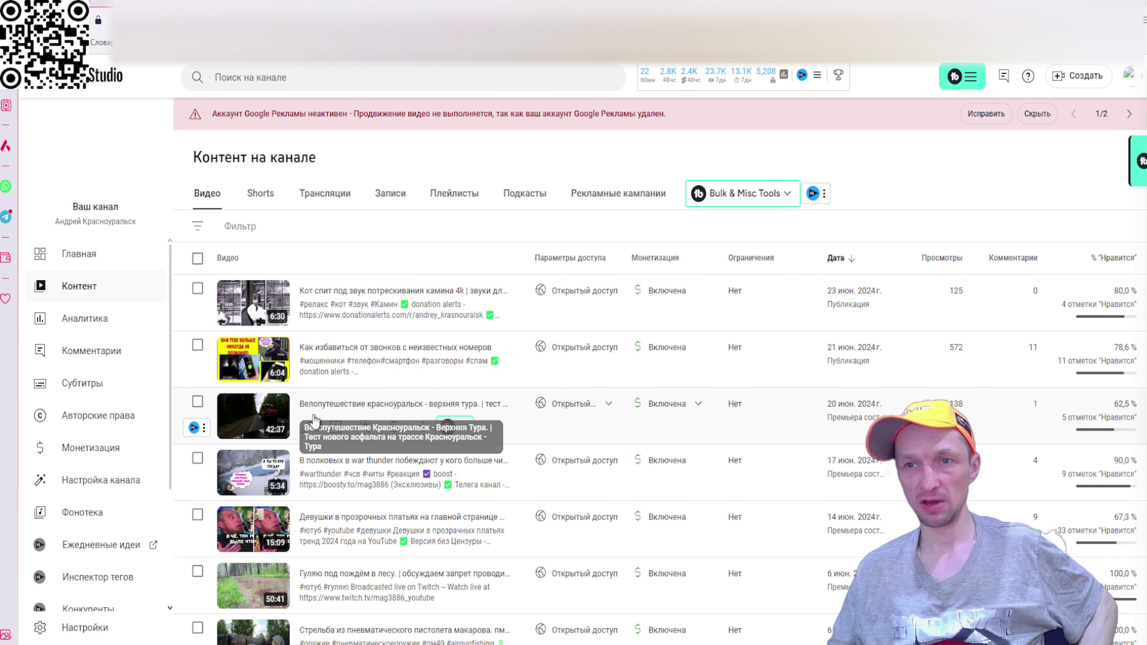
{"action": "left_click", "coordinate": [307, 428]}
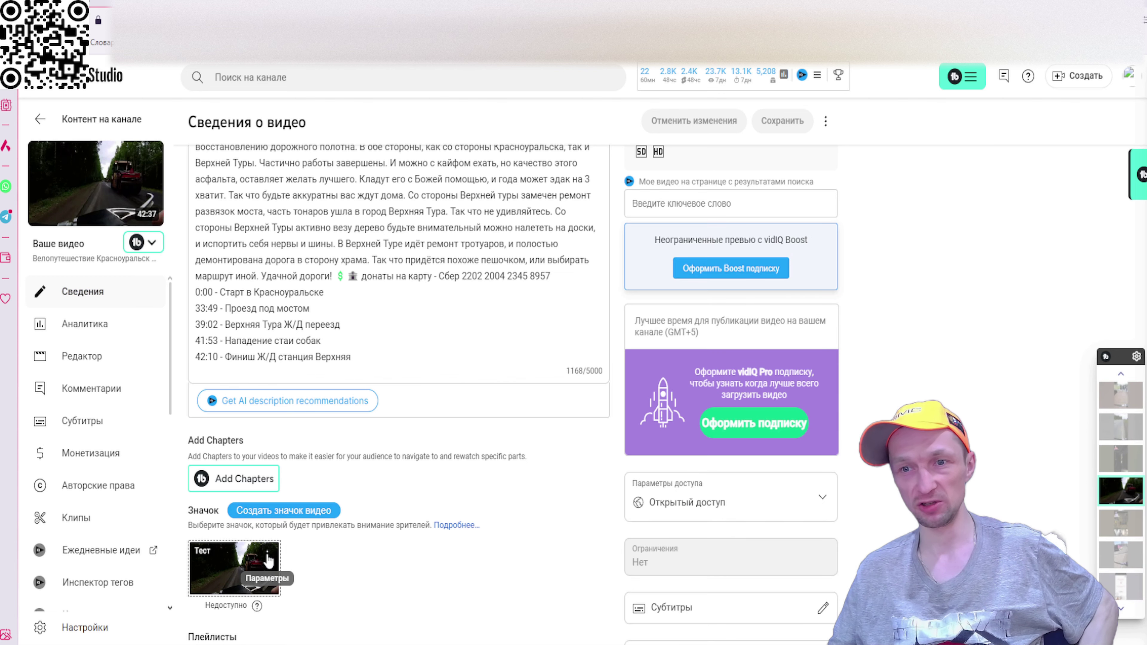
{"action": "left_click", "coordinate": [269, 560]}
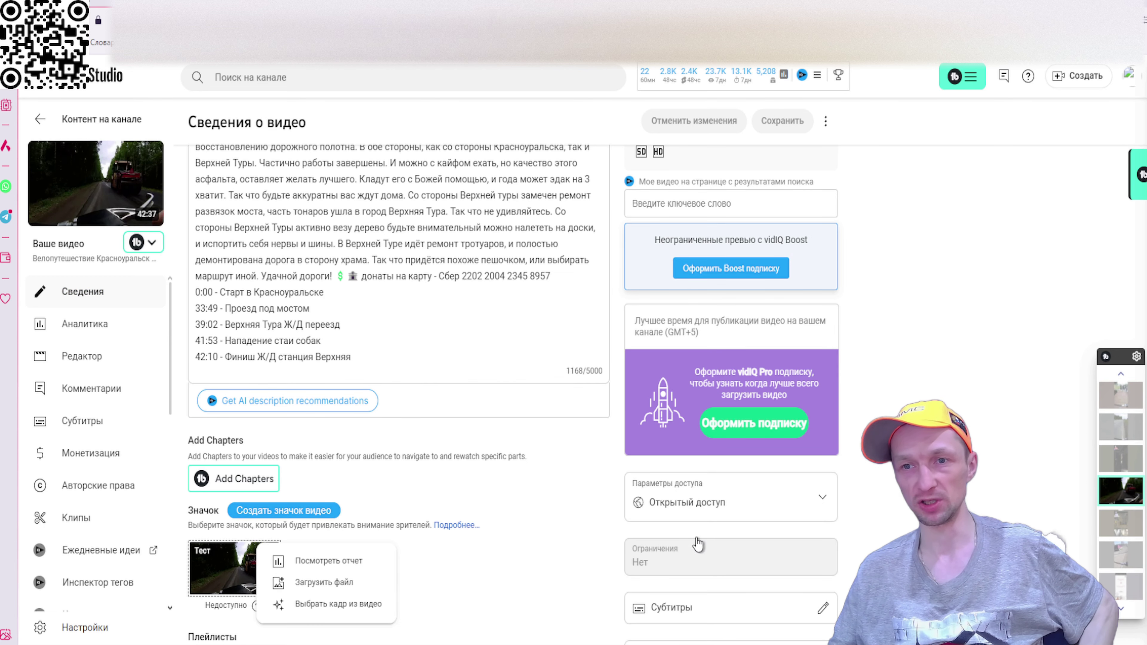
{"action": "left_click", "coordinate": [335, 563]}
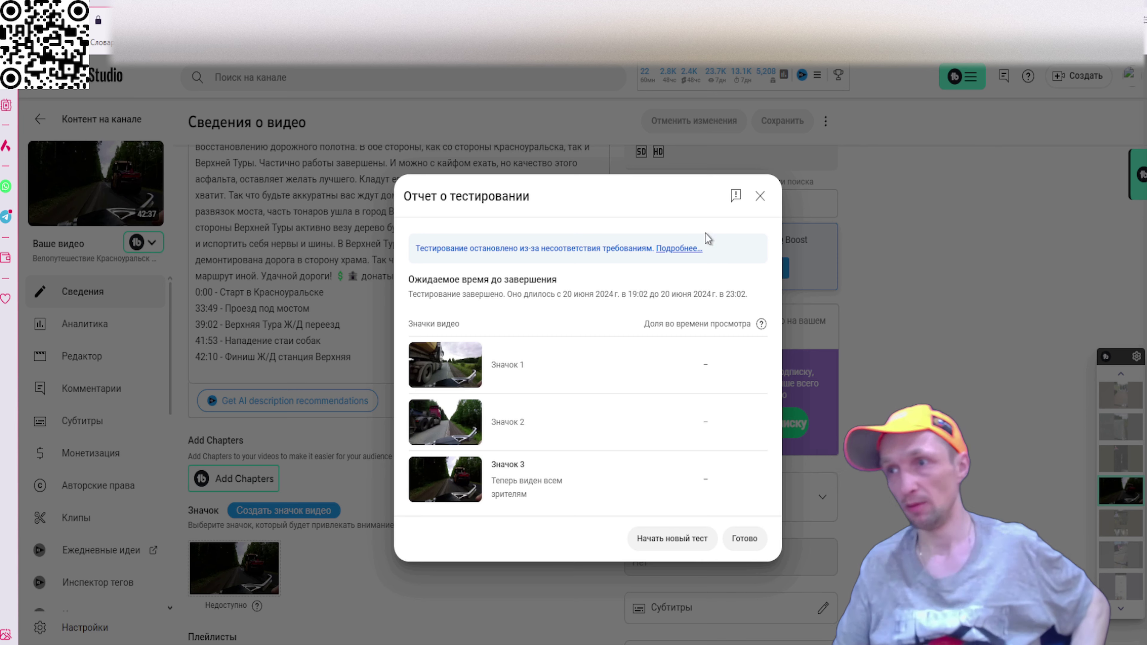
{"action": "left_click", "coordinate": [766, 201]}
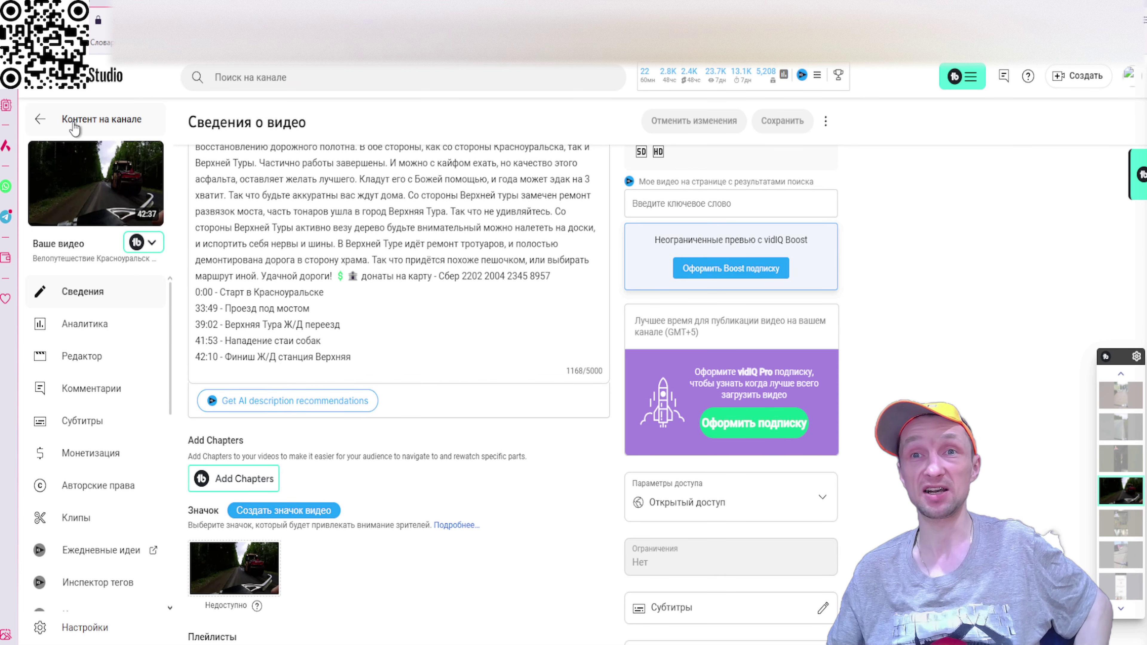
Show the thumbnail "Протестировать и сравнить" setup for the video "Гуляю под дождём в лесу" and close it without adding images.
{"action": "left_click", "coordinate": [150, 135]}
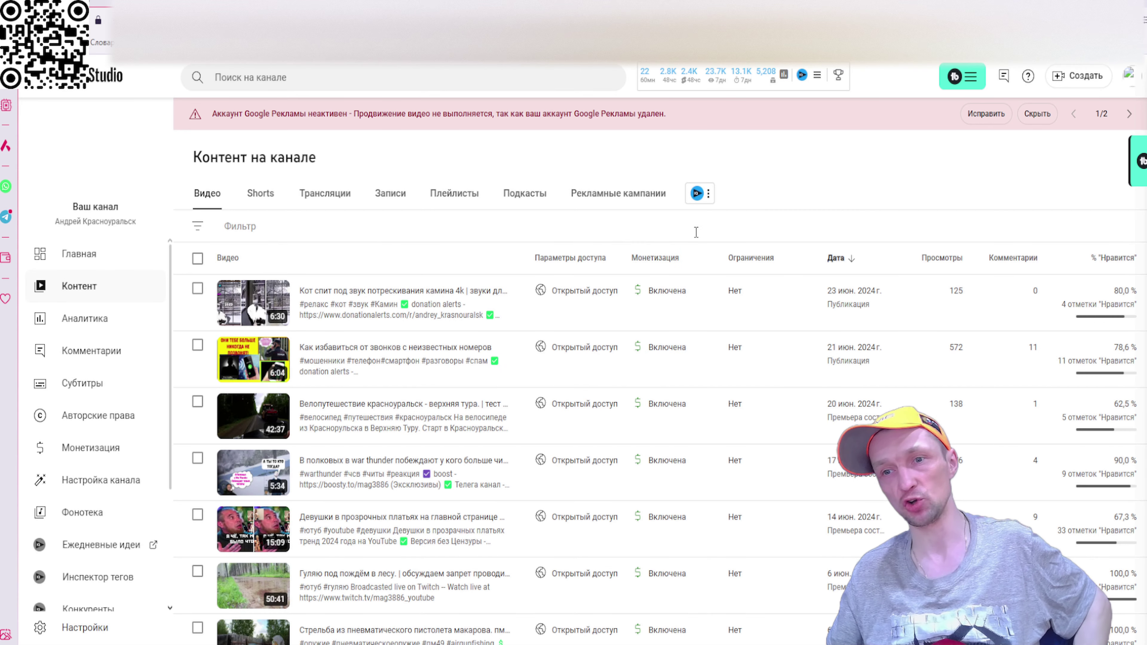
{"action": "scroll", "coordinate": [567, 316], "scroll_direction": "down", "scroll_amount": 1}
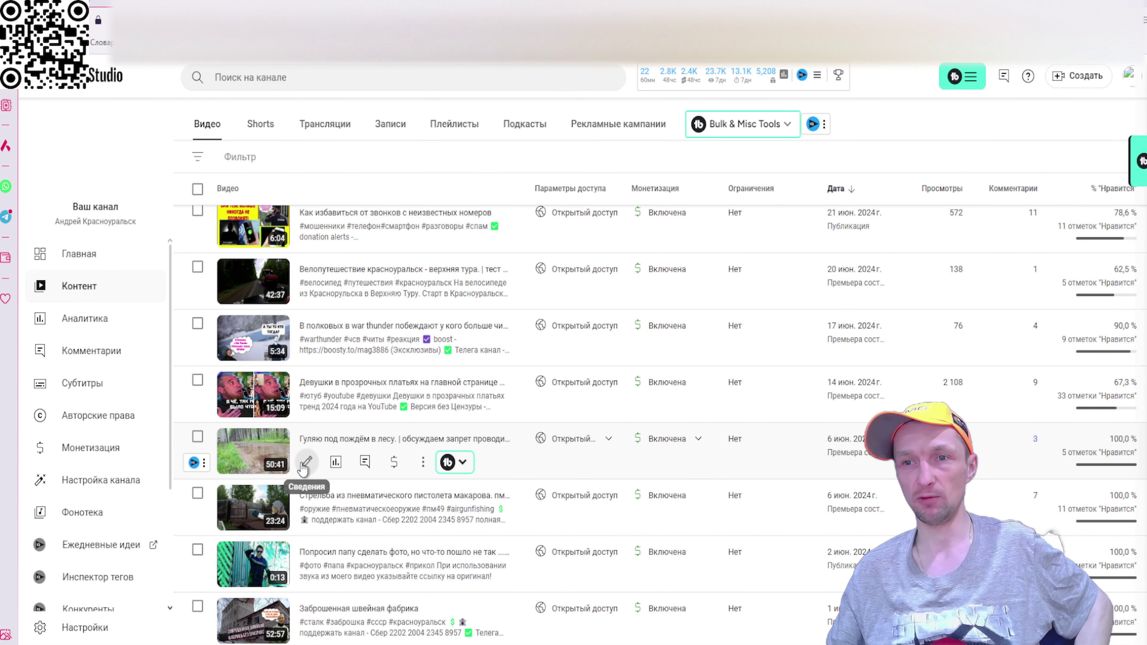
{"action": "left_click", "coordinate": [395, 465]}
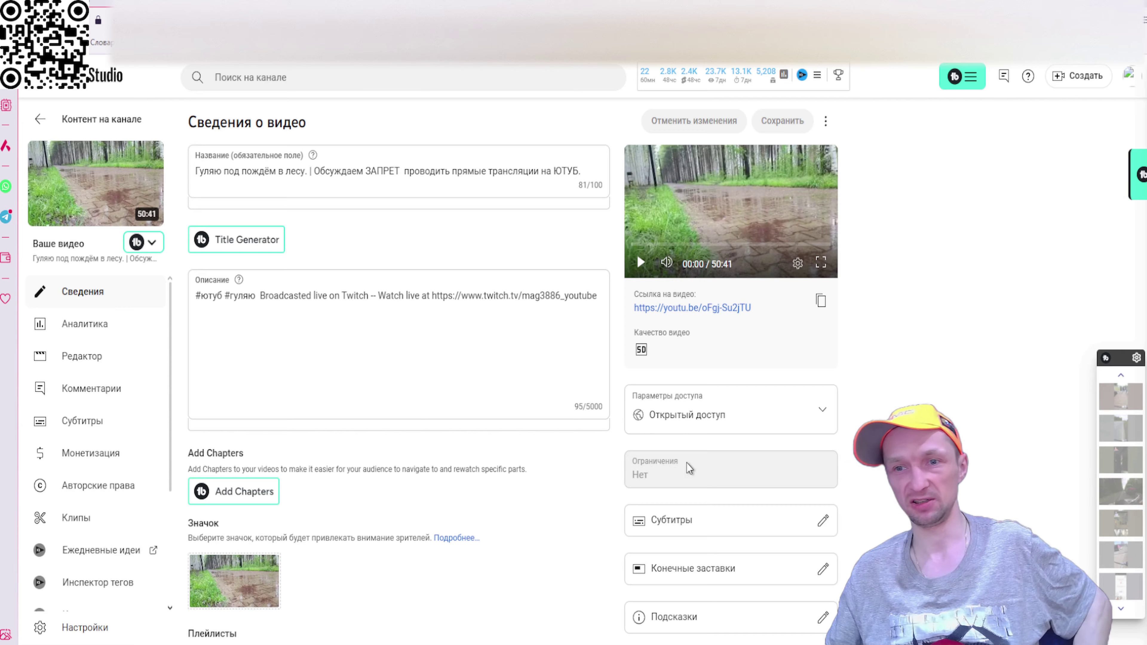
{"action": "scroll", "coordinate": [480, 413], "scroll_direction": "down", "scroll_amount": 3}
{"action": "left_click", "coordinate": [271, 407]}
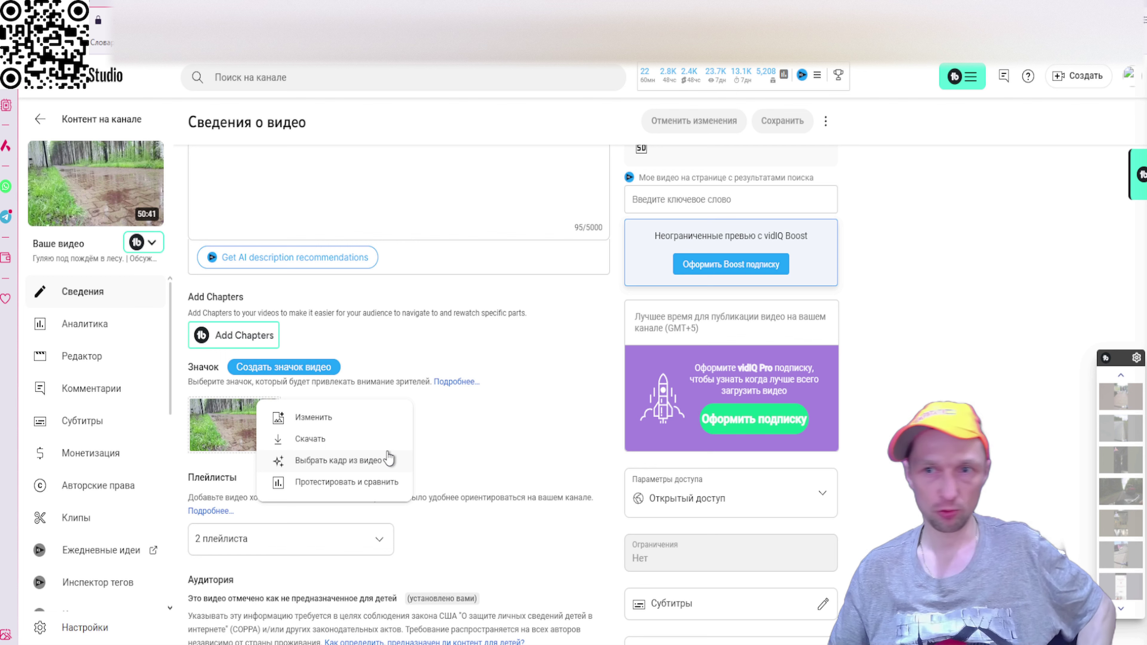
{"action": "left_click", "coordinate": [354, 482]}
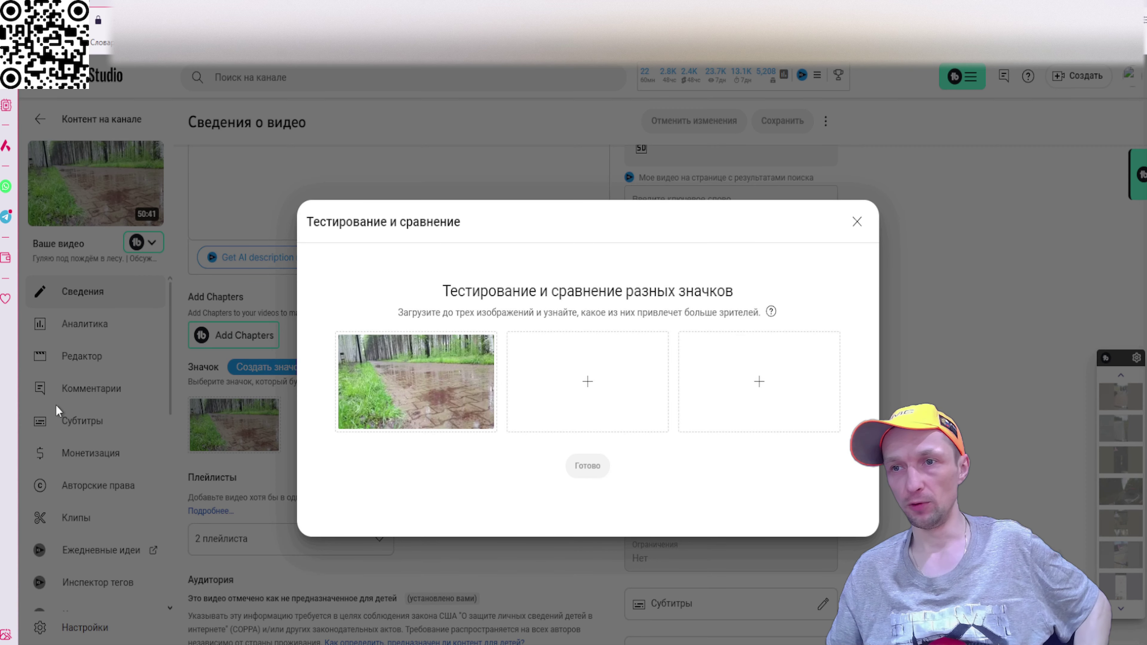
{"action": "mouse_move", "coordinate": [401, 361]}
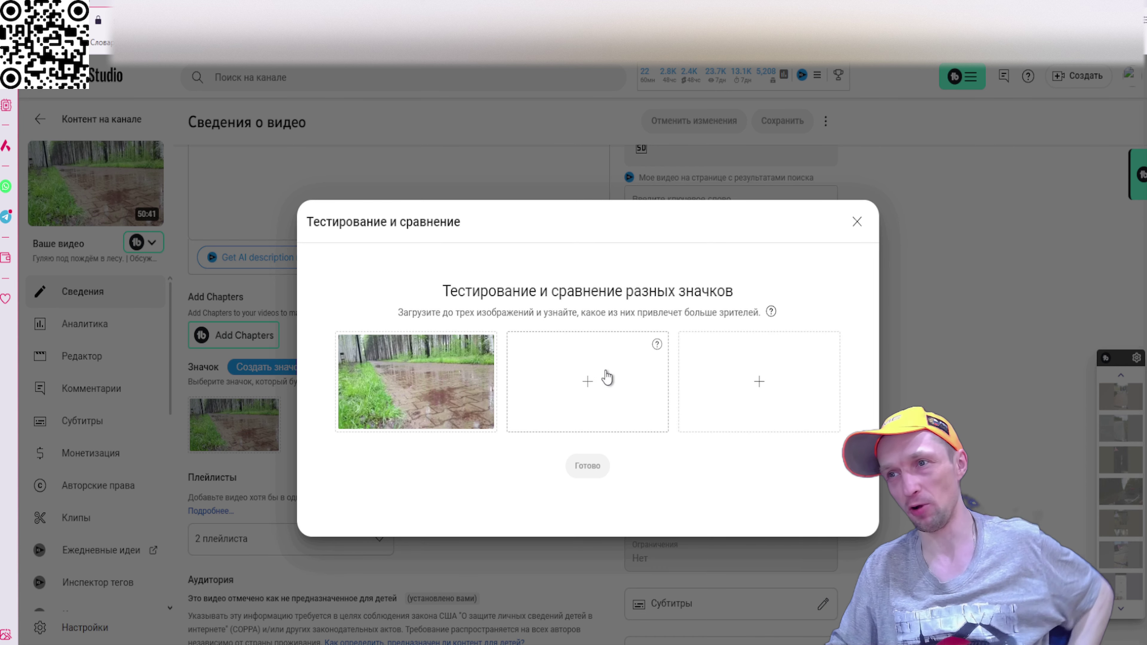
{"action": "left_click", "coordinate": [857, 221]}
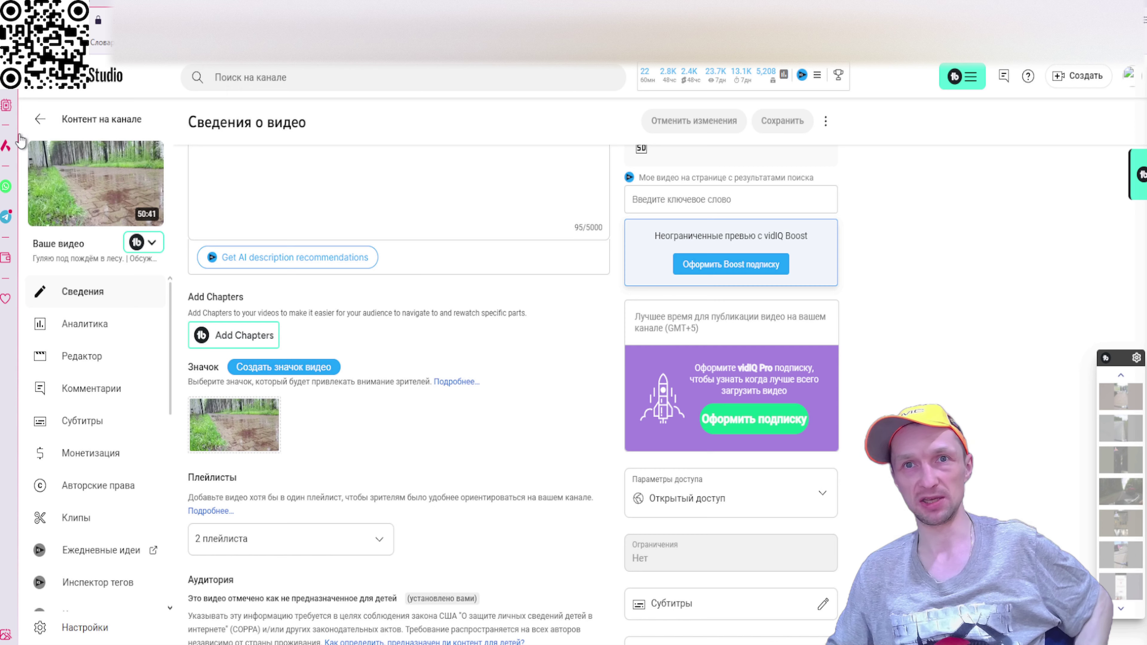
View the thumbnail test report in the details of the video "Как избавиться от ЗВОНКОВ с неизвестных номеров", and close the report.
{"action": "left_click", "coordinate": [40, 119]}
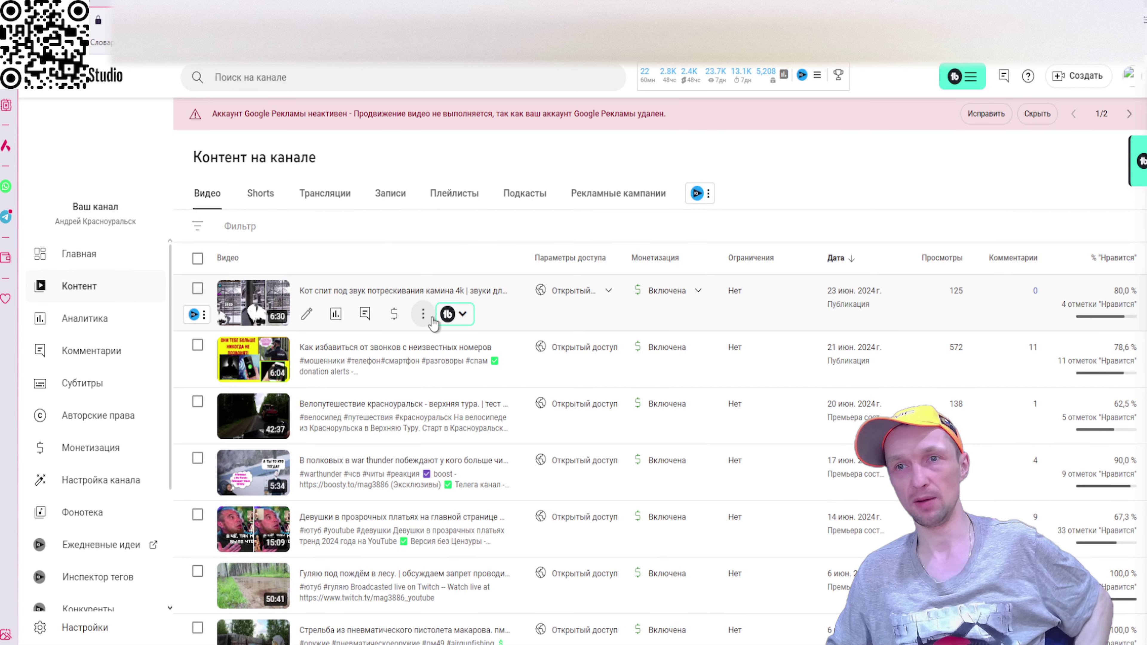
{"action": "left_click", "coordinate": [307, 370]}
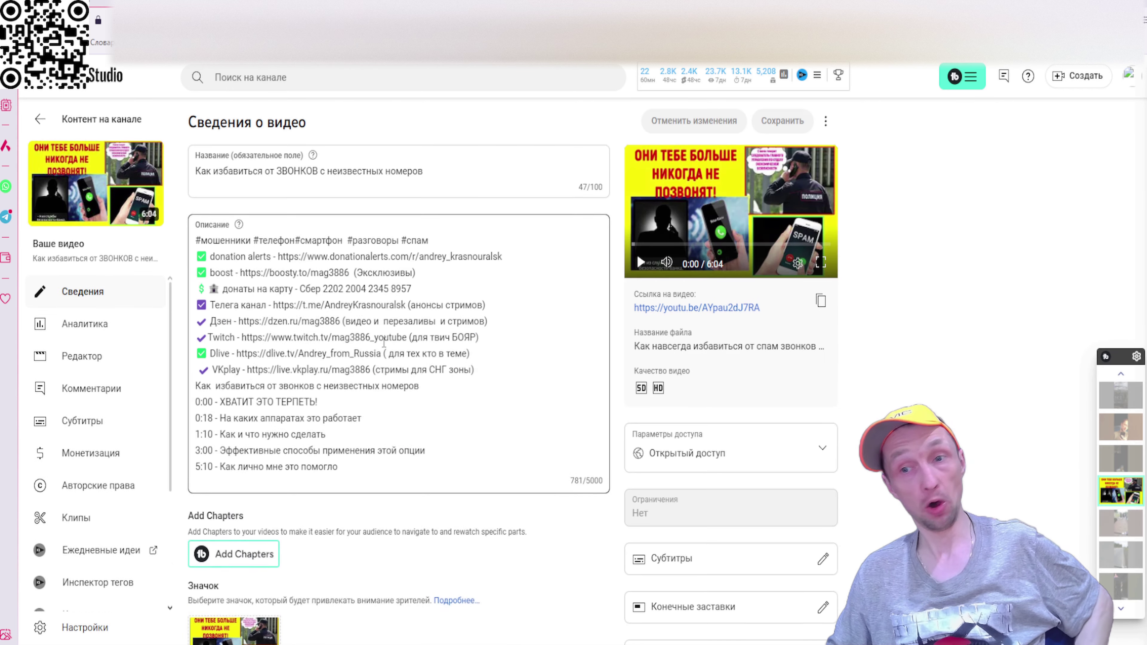
{"action": "scroll", "coordinate": [271, 452], "scroll_direction": "down", "scroll_amount": 5}
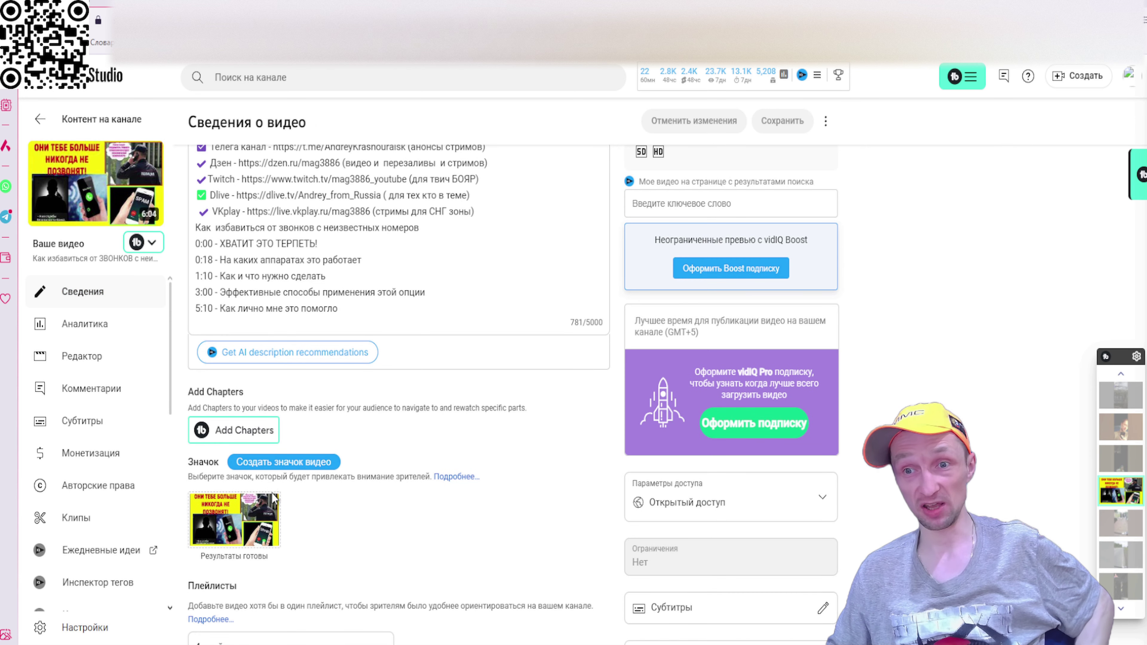
{"action": "left_click", "coordinate": [272, 499]}
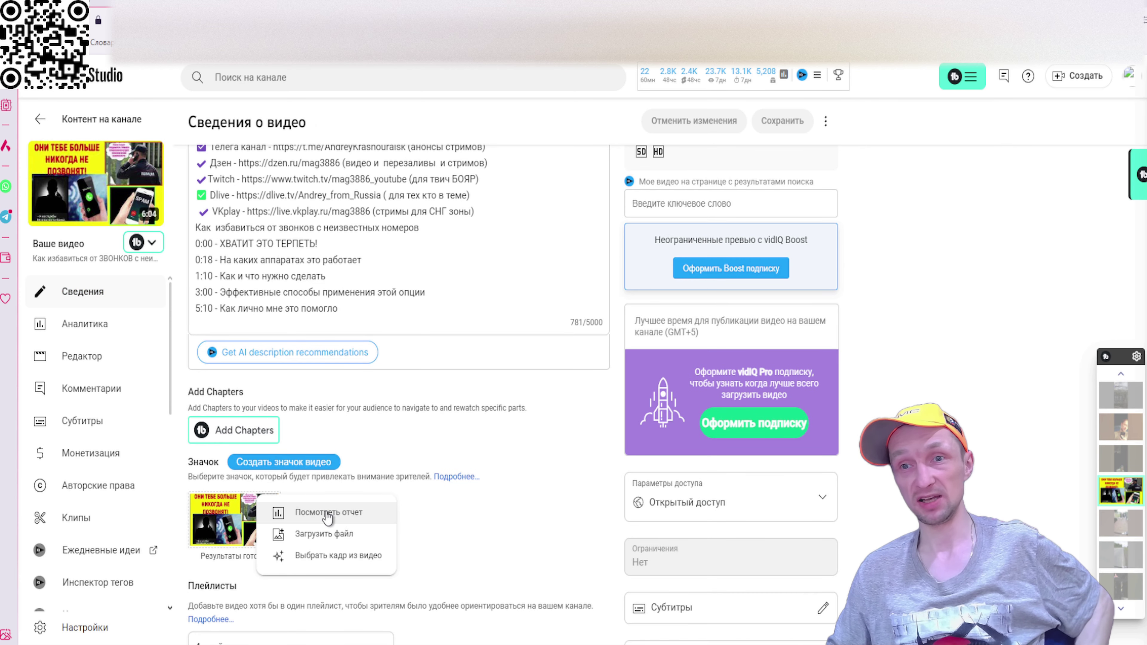
{"action": "left_click", "coordinate": [329, 511]}
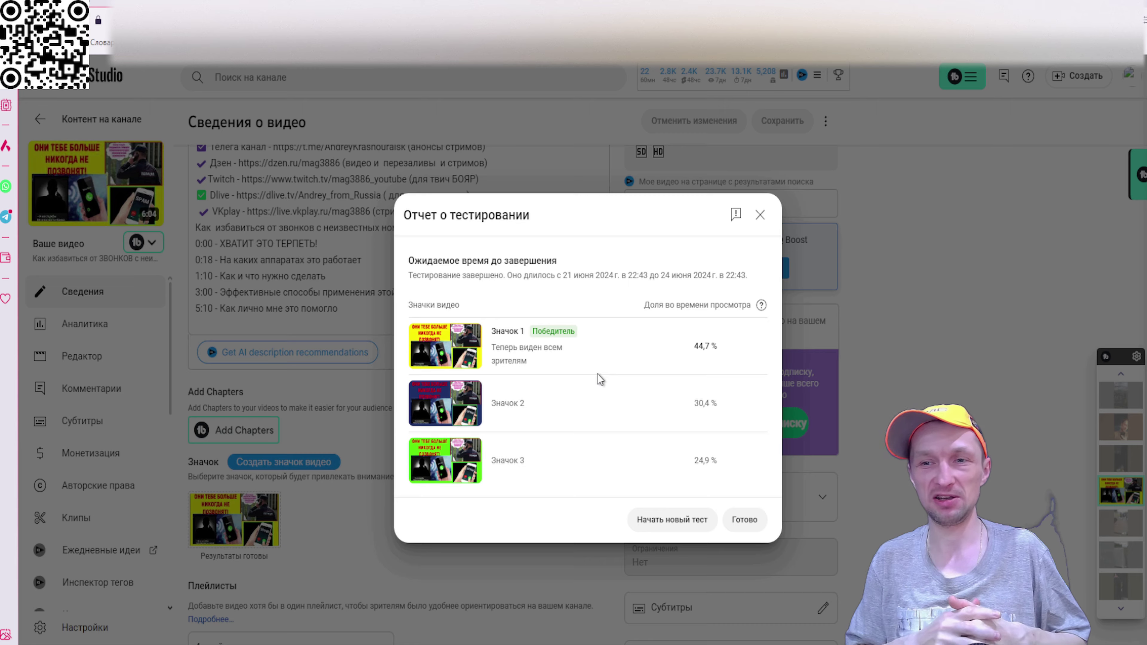
{"action": "key", "text": "Escape"}
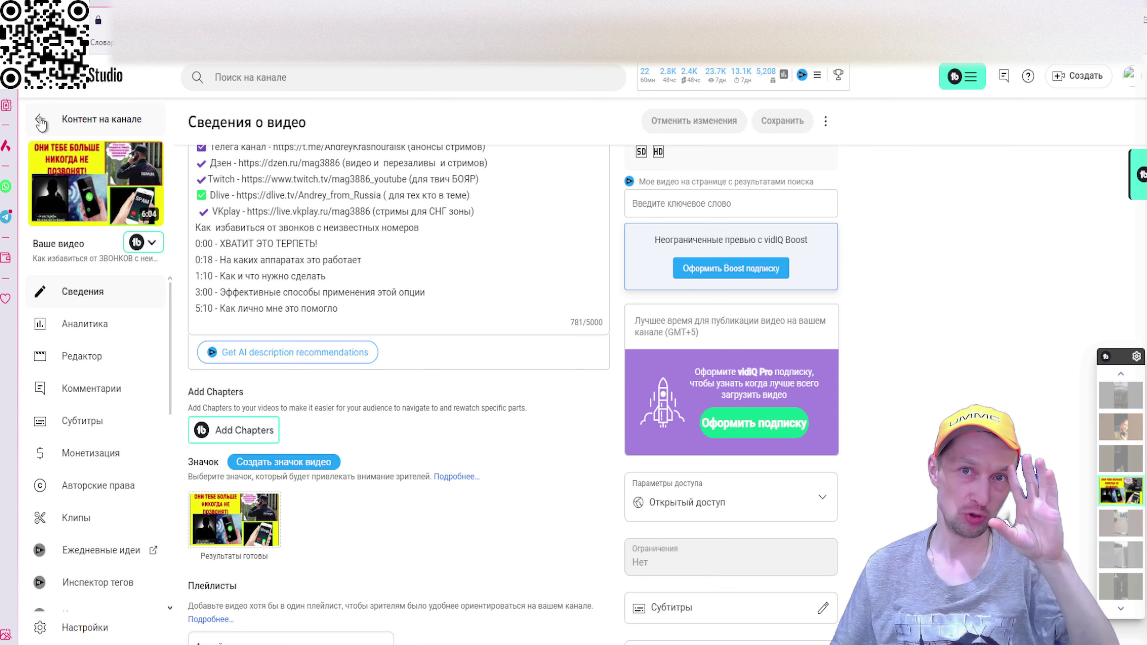
From the channel content list, open the analytics of the video "Девушки в прозрачных платьях" and review its overview.
{"action": "left_click", "coordinate": [40, 122]}
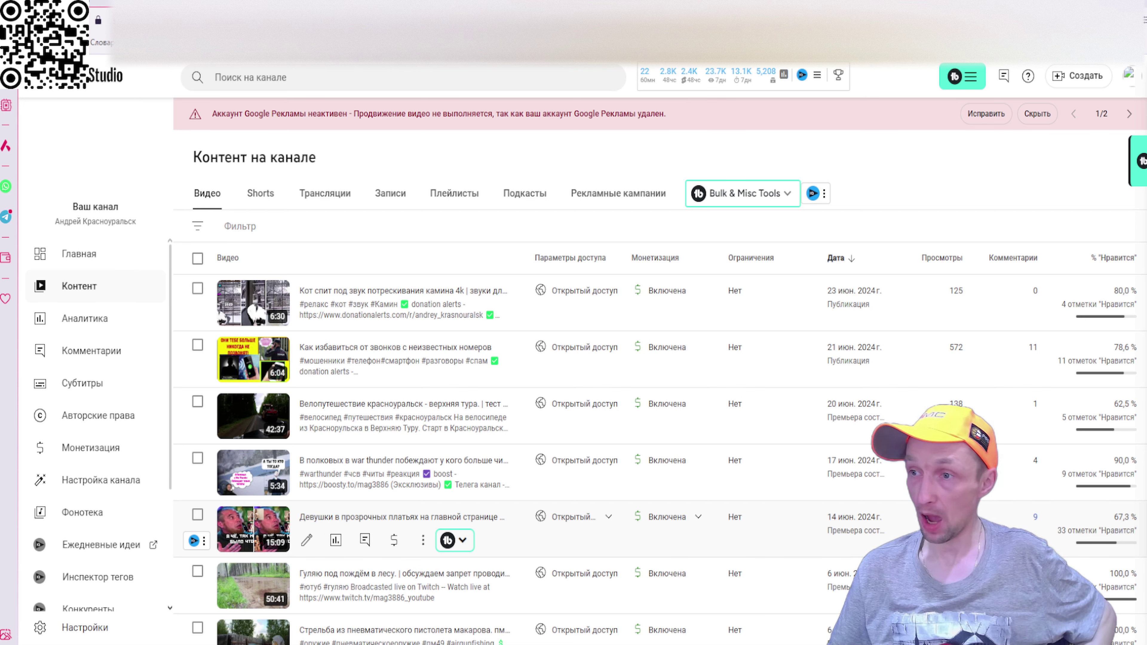
{"action": "left_click", "coordinate": [334, 541]}
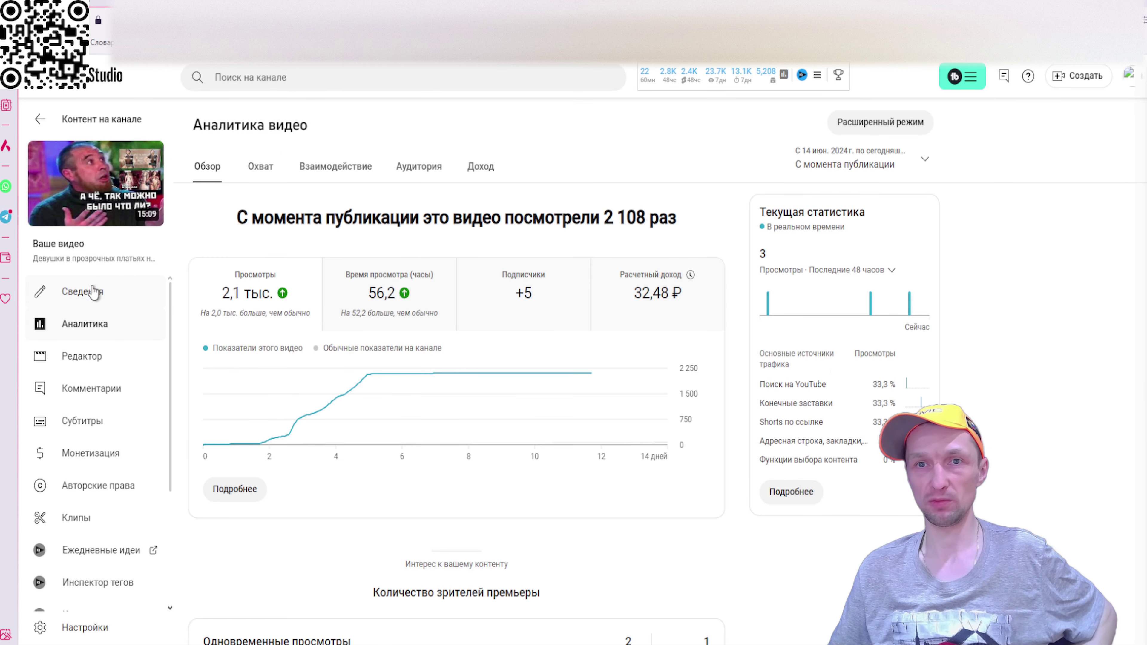
{"action": "scroll", "coordinate": [480, 494], "scroll_direction": "down", "scroll_amount": 10}
{"action": "scroll", "coordinate": [220, 206], "scroll_direction": "down", "scroll_amount": 5}
{"action": "scroll", "coordinate": [234, 180], "scroll_direction": "up", "scroll_amount": 8}
Review the video's reach analytics with its thumbnail test, and return to the overview's premiere viewers and audience retention sections.
{"action": "left_click", "coordinate": [260, 132]}
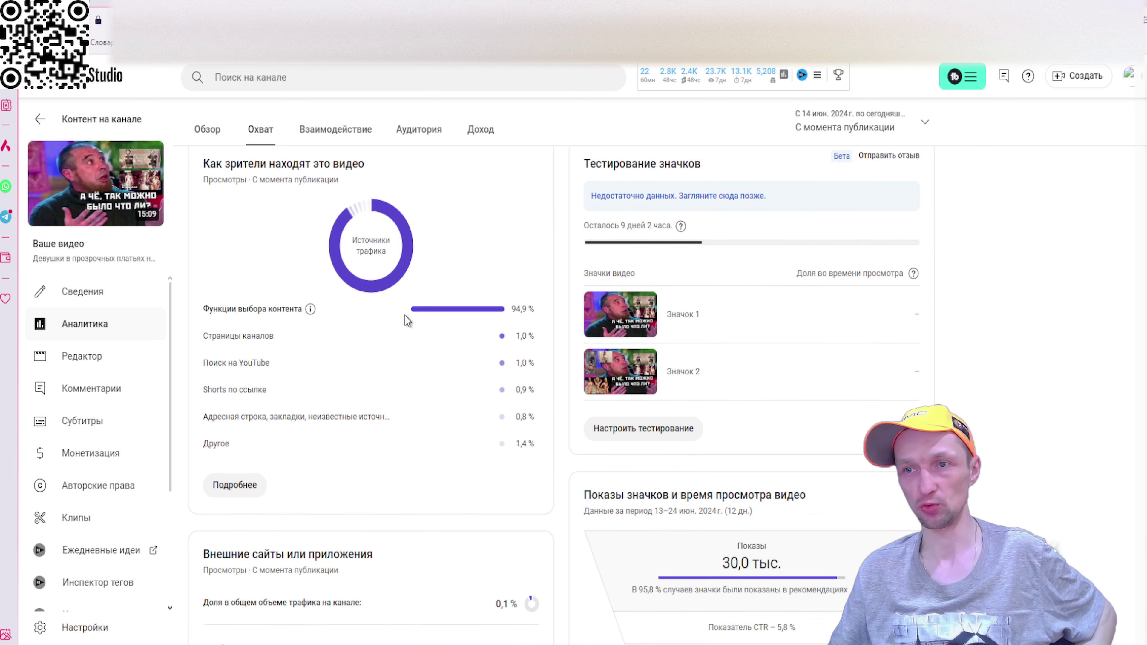
{"action": "scroll", "coordinate": [406, 321], "scroll_direction": "down", "scroll_amount": 15}
{"action": "scroll", "coordinate": [408, 369], "scroll_direction": "up", "scroll_amount": 20}
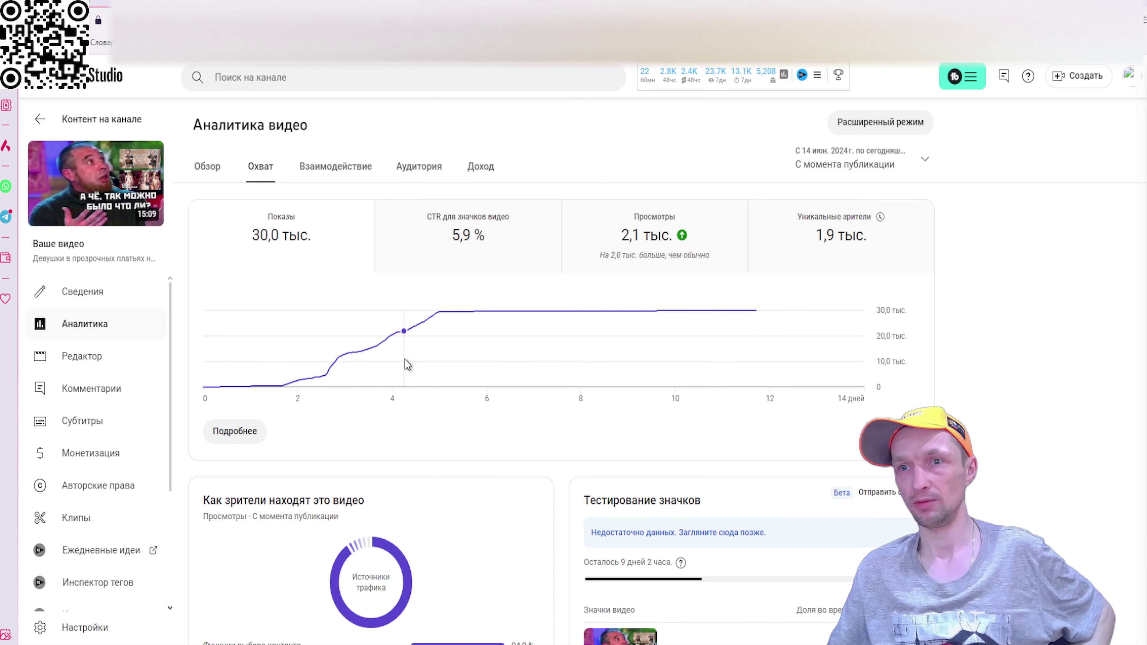
{"action": "left_click", "coordinate": [208, 167]}
{"action": "scroll", "coordinate": [302, 319], "scroll_direction": "down", "scroll_amount": 5}
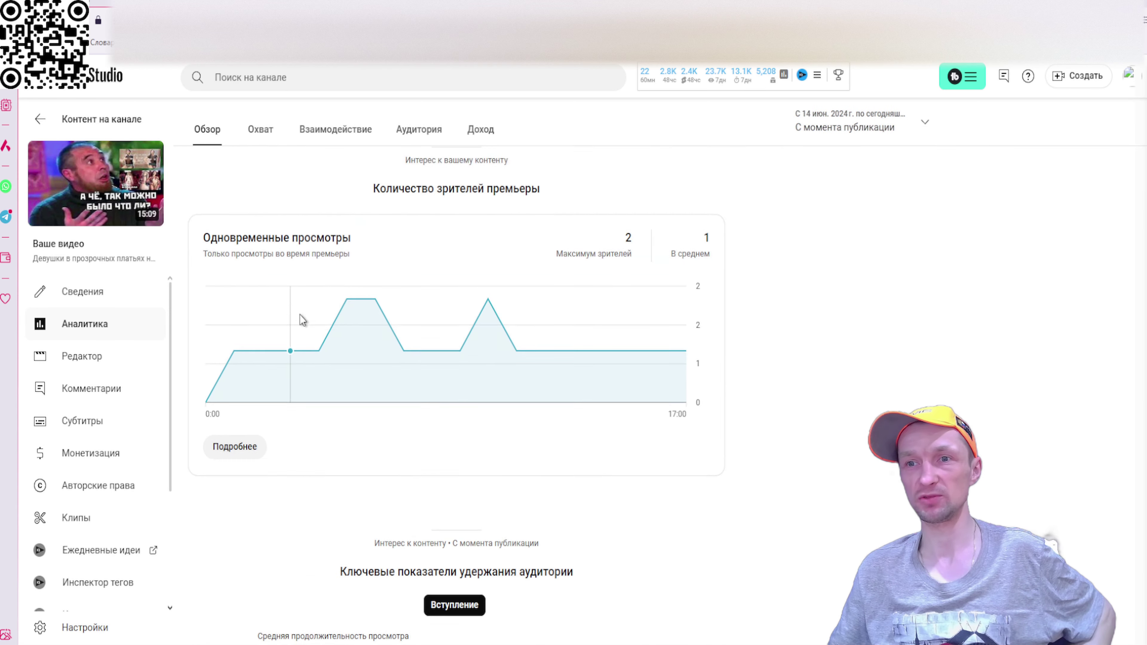
{"action": "scroll", "coordinate": [302, 320], "scroll_direction": "down", "scroll_amount": 8}
{"action": "scroll", "coordinate": [379, 396], "scroll_direction": "up", "scroll_amount": 13}
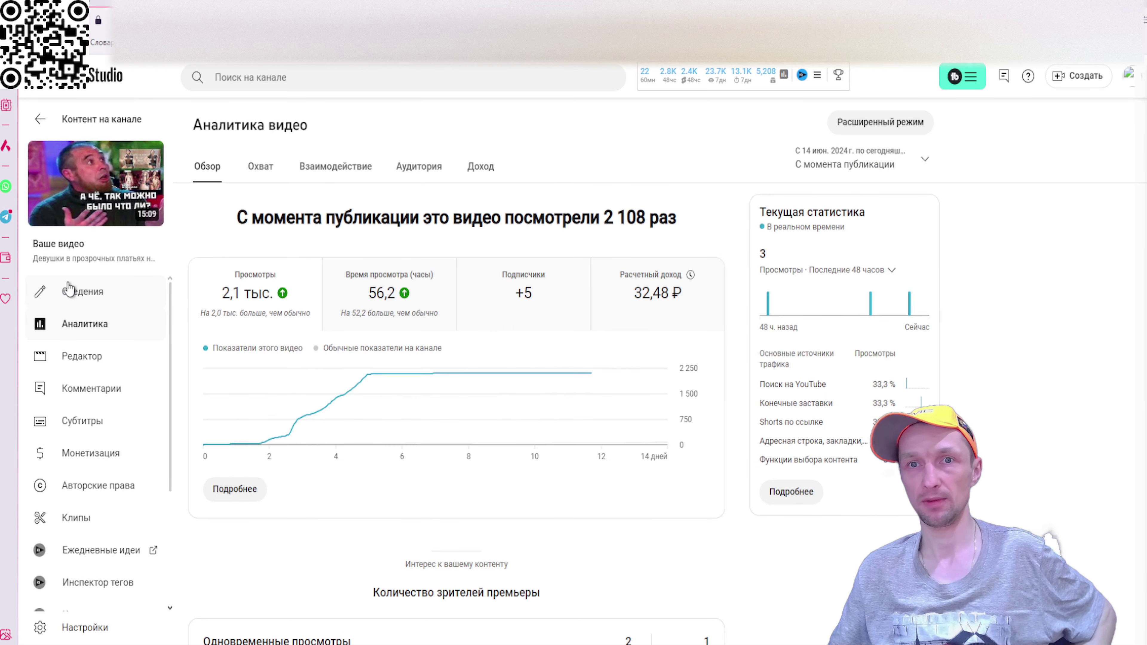
Open the thumbnail test report from this video's details and examine the entries and stop options for both thumbnails.
{"action": "left_click", "coordinate": [83, 292]}
{"action": "left_click", "coordinate": [274, 436]}
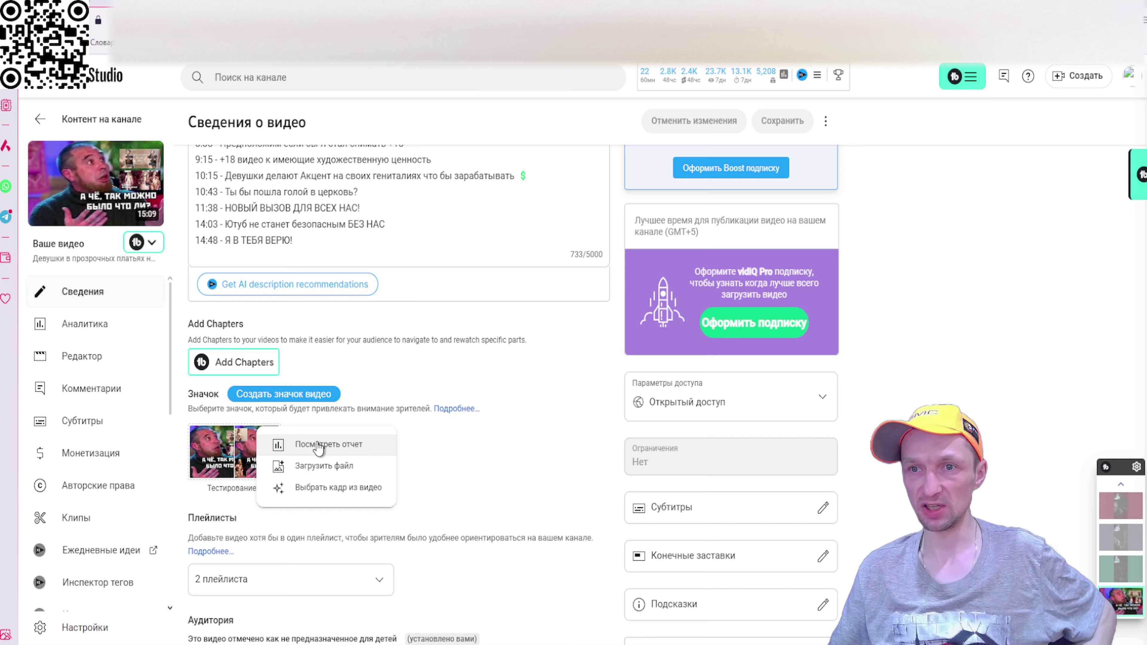
{"action": "left_click", "coordinate": [316, 445]}
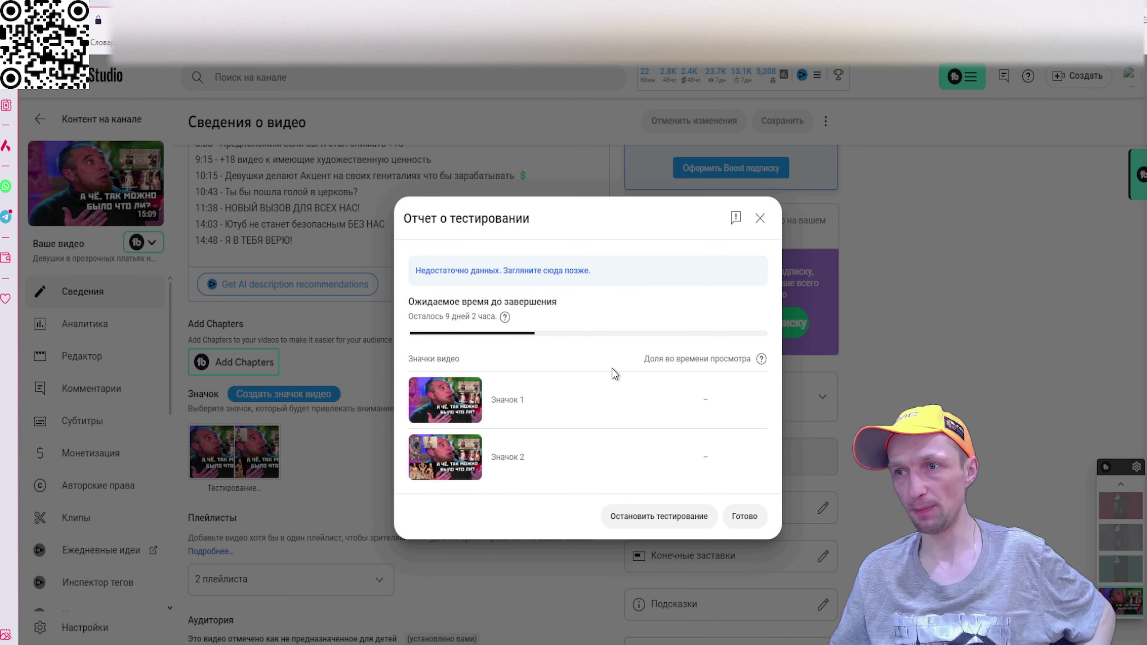
{"action": "mouse_move", "coordinate": [524, 390]}
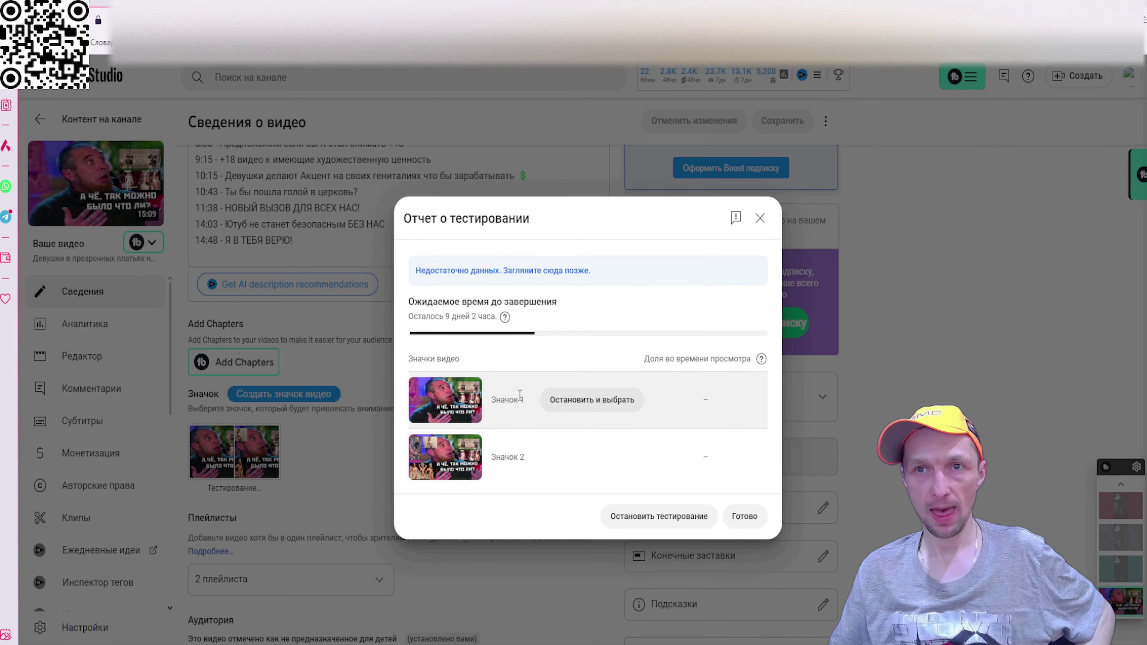
{"action": "mouse_move", "coordinate": [535, 442]}
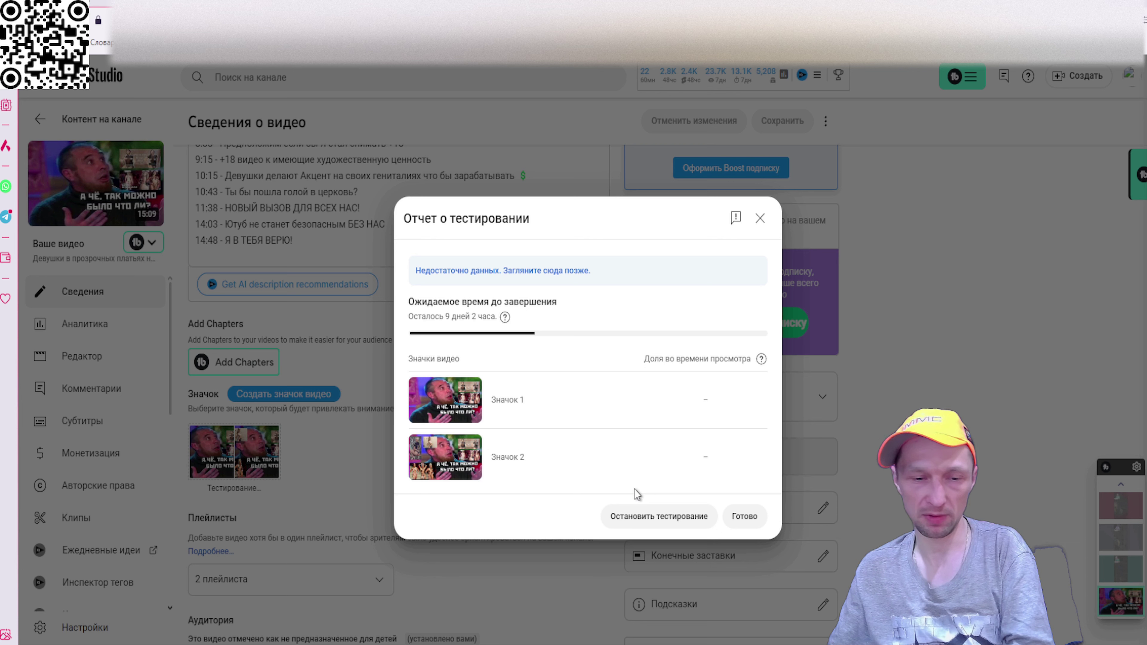
{"action": "mouse_move", "coordinate": [578, 486]}
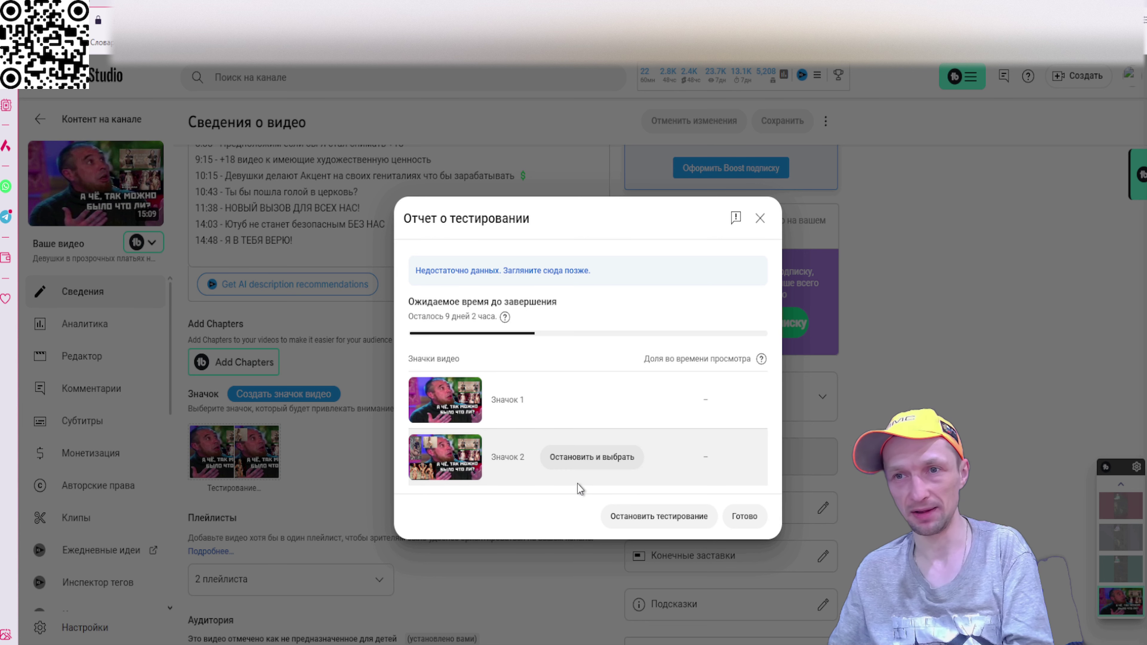